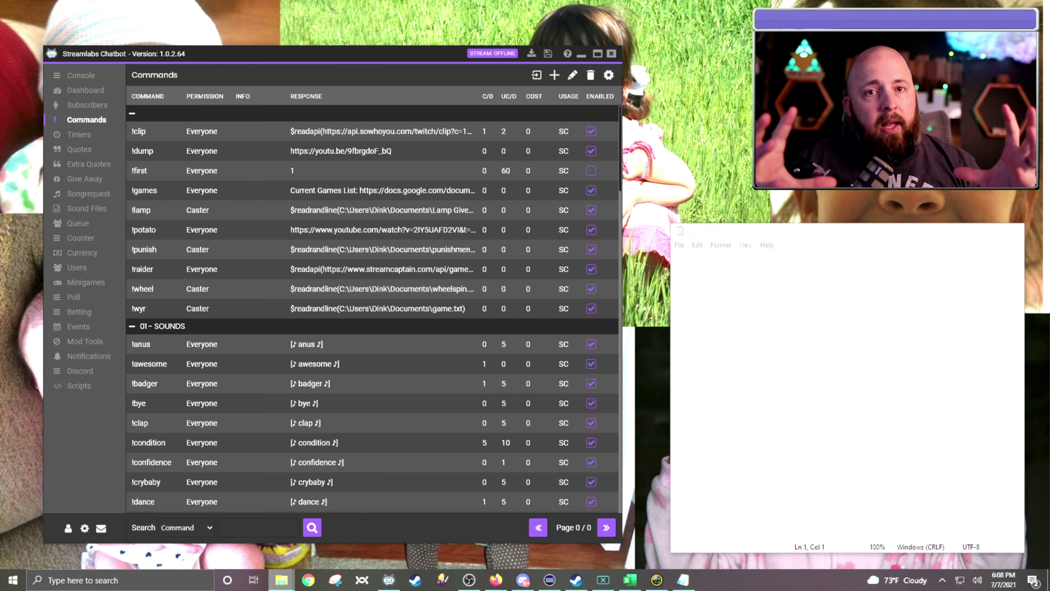
Switch to OBS and add a new scene named Gina Videos.
{"action": "key", "text": "alt+Tab"}
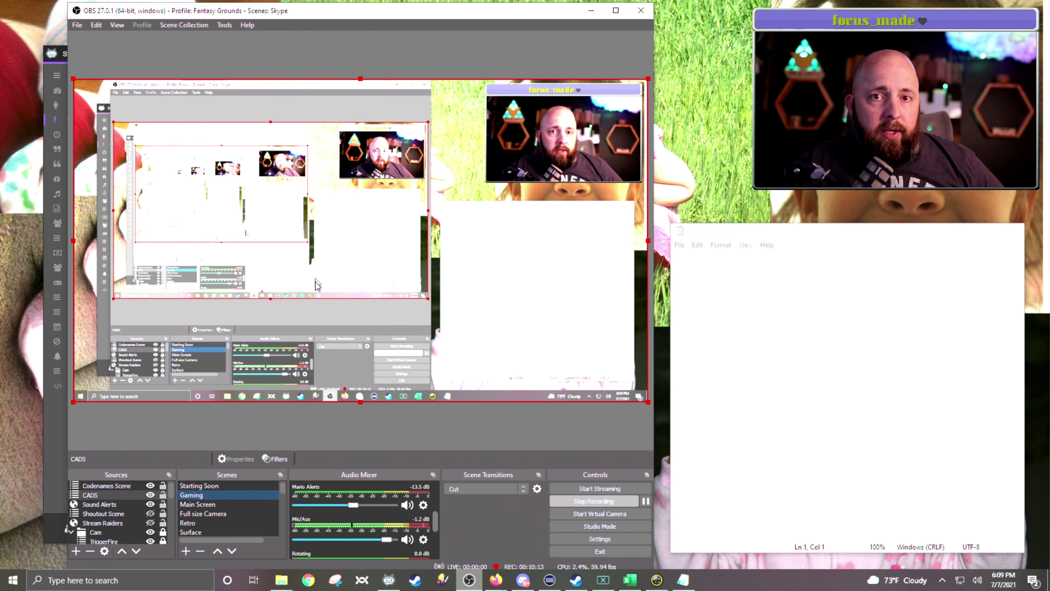
{"action": "scroll", "coordinate": [243, 505], "scroll_direction": "down", "scroll_amount": 5}
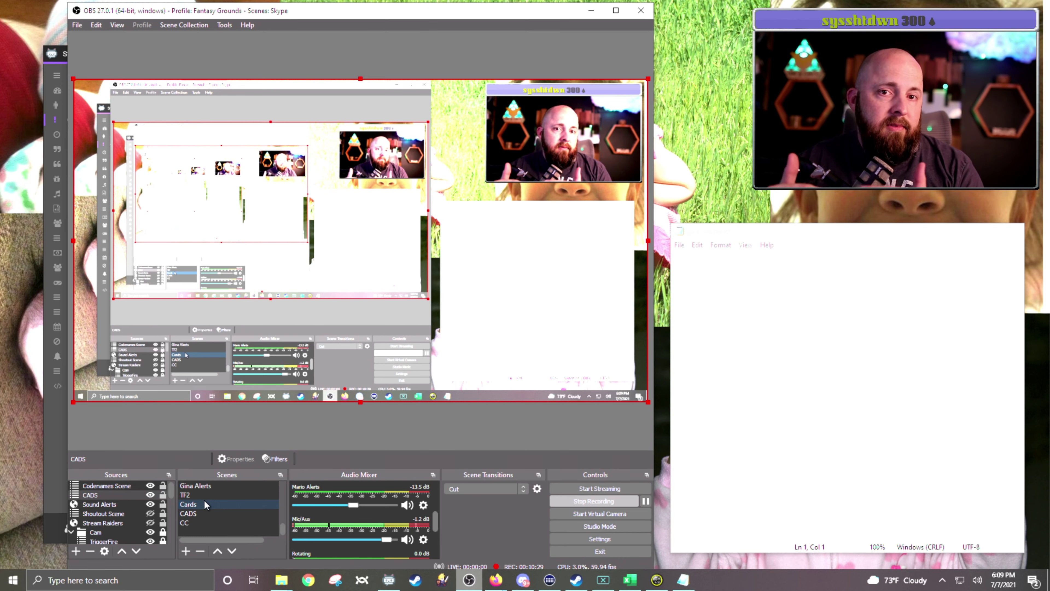
{"action": "key", "text": "Down"}
{"action": "left_click", "coordinate": [124, 553]}
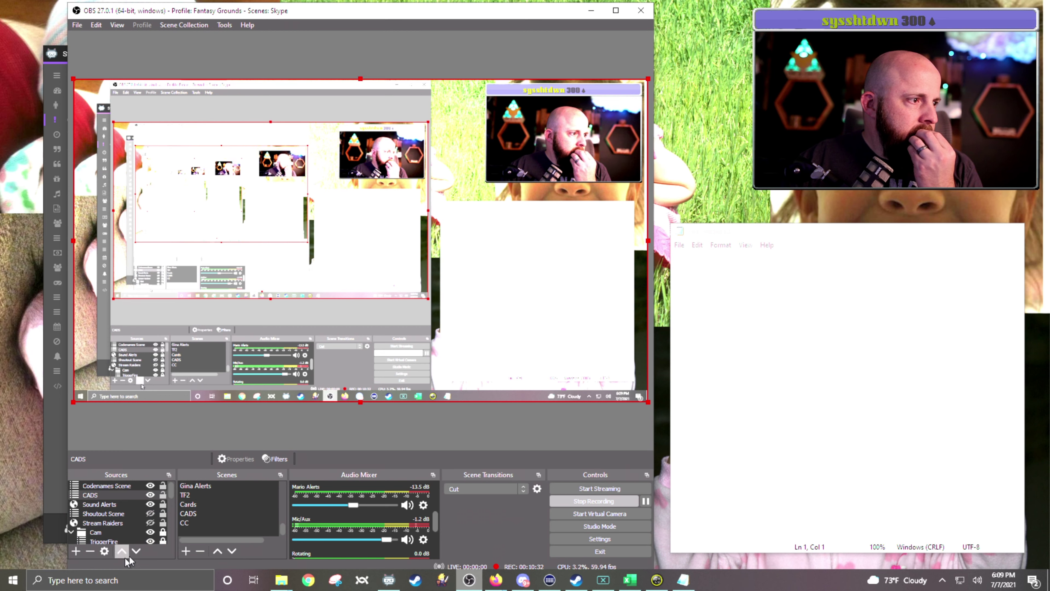
{"action": "left_click", "coordinate": [187, 550]}
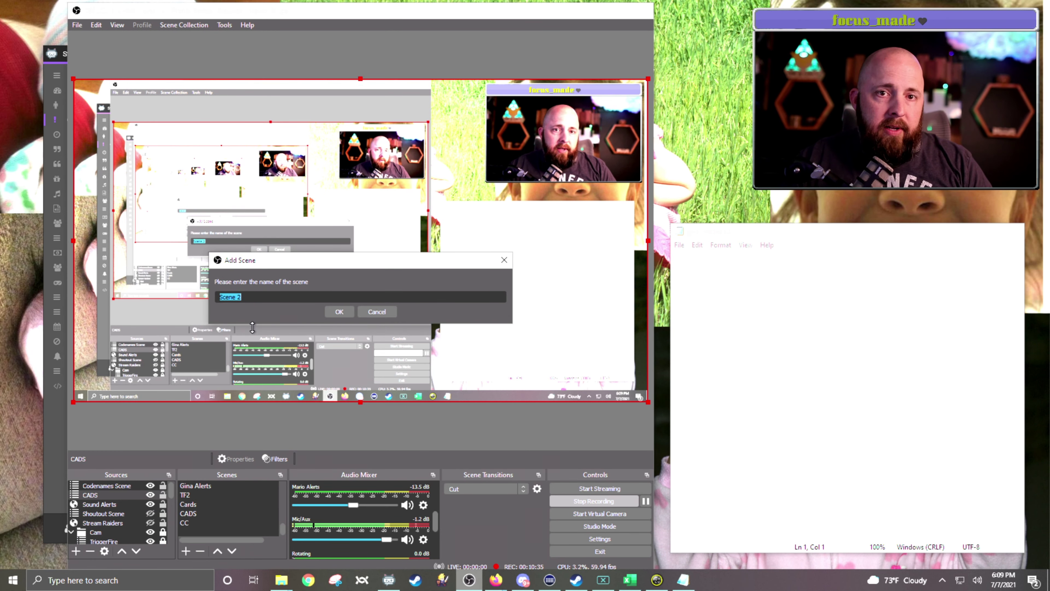
{"action": "type", "text": "Gina Videos"}
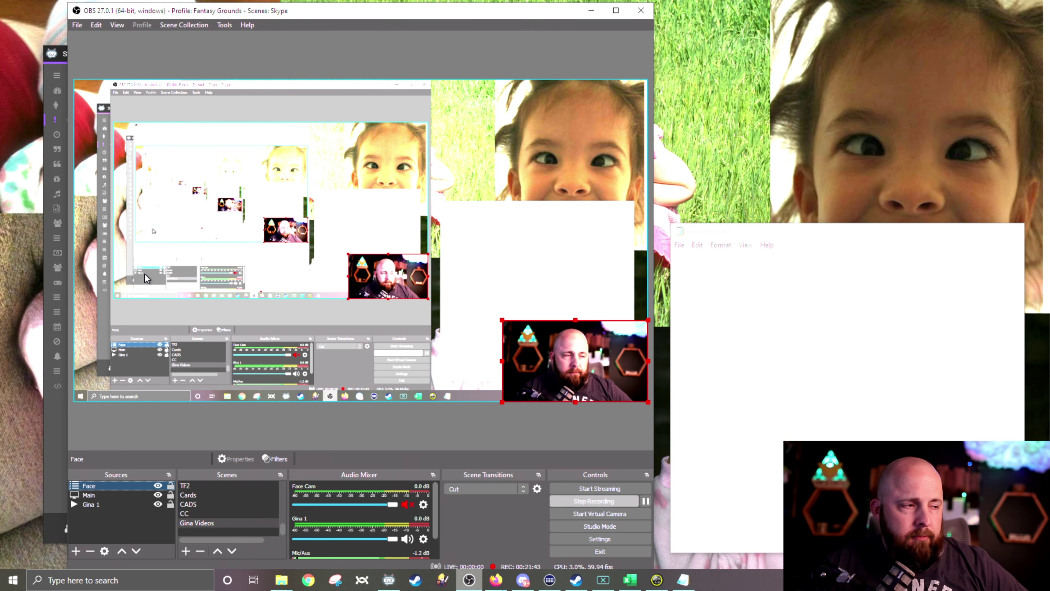
Add a new media source named Gina 2 to the Gina Videos scene.
{"action": "left_click", "coordinate": [75, 551]}
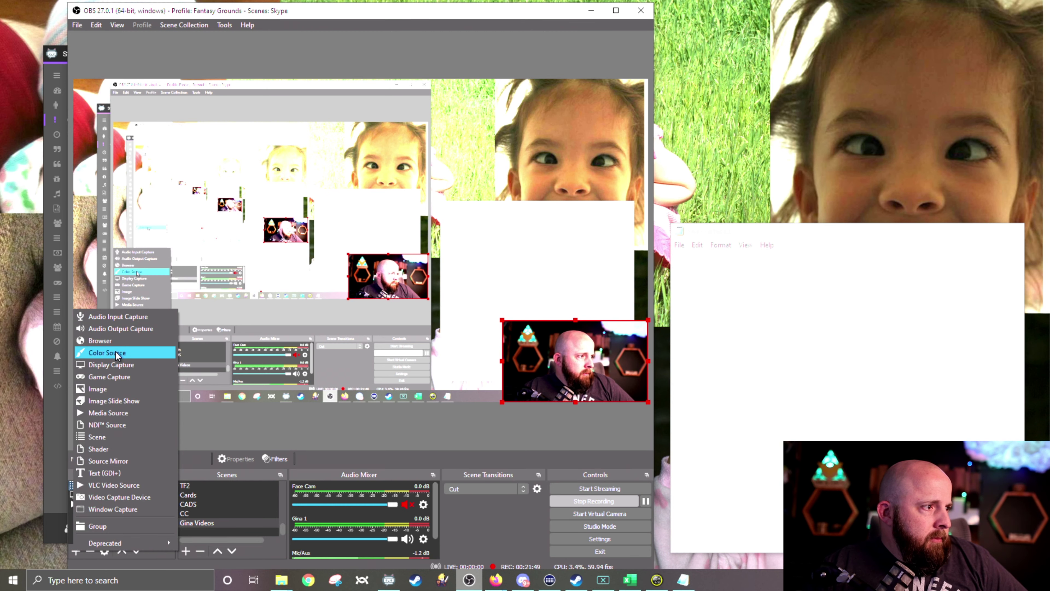
{"action": "left_click", "coordinate": [124, 412]}
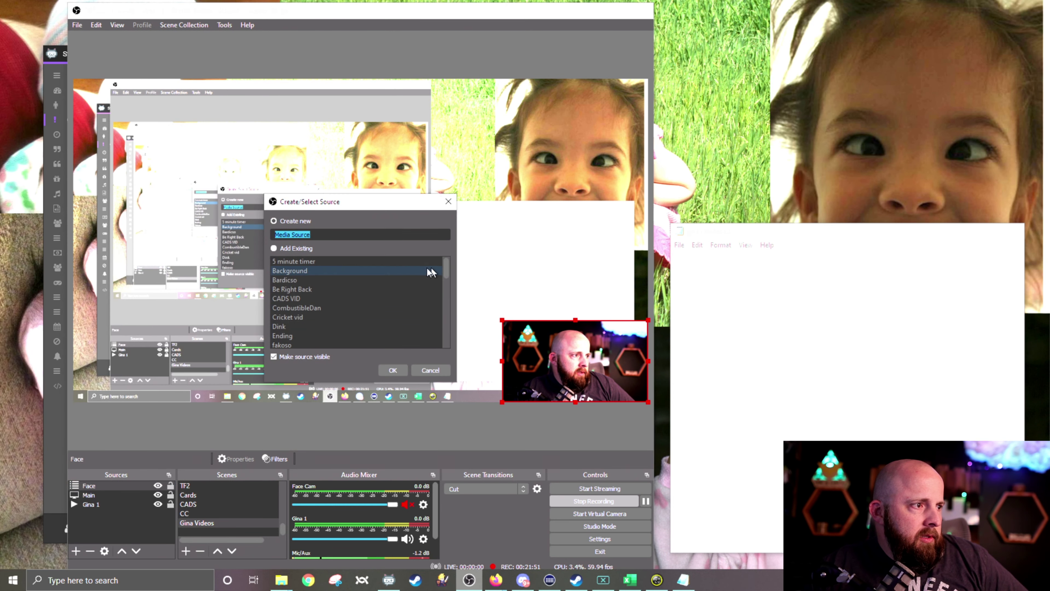
{"action": "type", "text": "Gioona "}
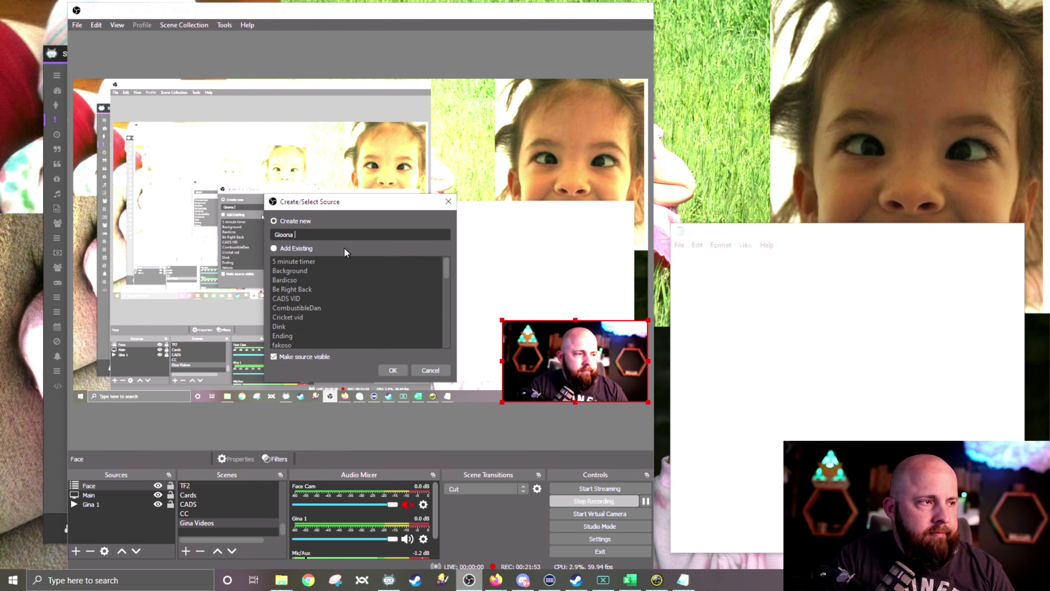
{"action": "type", "text": "2"}
{"action": "key", "text": "BackSpace"}
{"action": "key", "text": "BackSpace"}
{"action": "key", "text": "BackSpace"}
{"action": "key", "text": "BackSpace"}
{"action": "key", "text": "BackSpace"}
{"action": "key", "text": "BackSpace"}
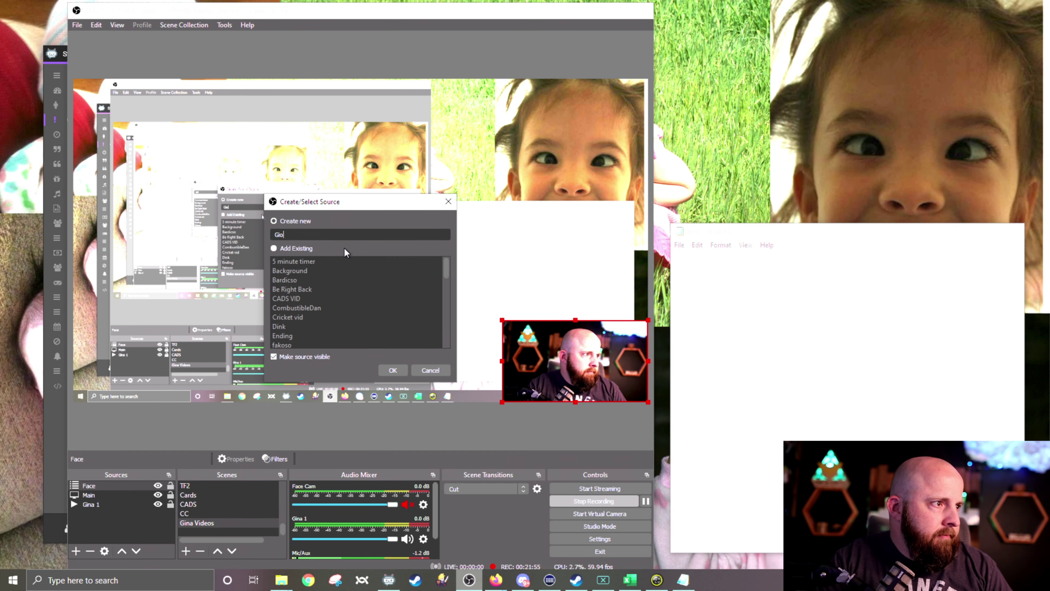
{"action": "type", "text": "na 2"}
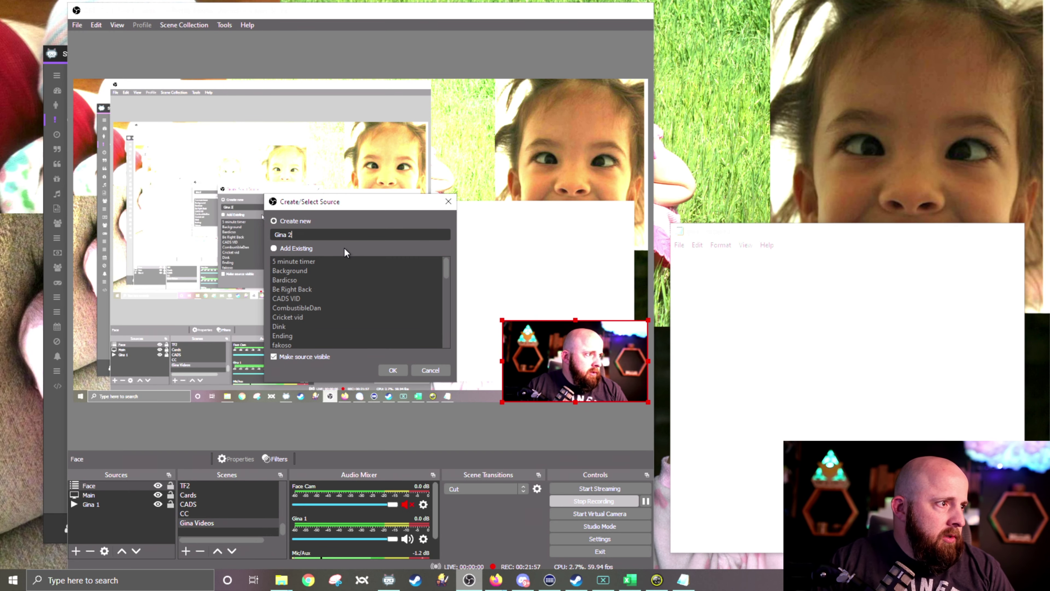
{"action": "left_click", "coordinate": [399, 369]}
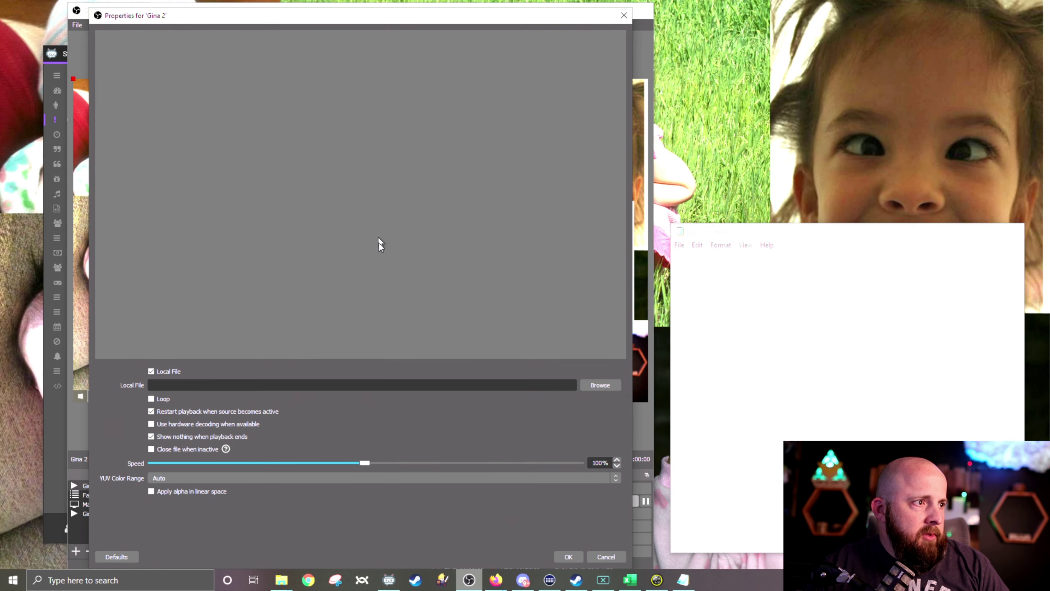
Load Gina2.mp4 from the Gina Command folder as the source's local file and place Gina 2 below Gina 1 in the source order.
{"action": "left_click", "coordinate": [604, 385]}
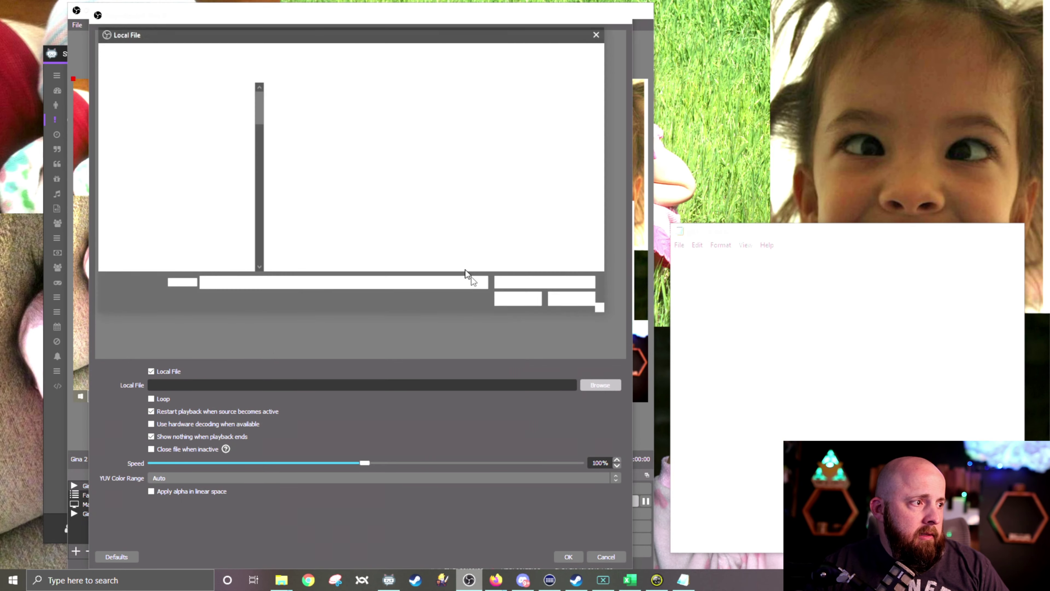
{"action": "left_click", "coordinate": [354, 107]}
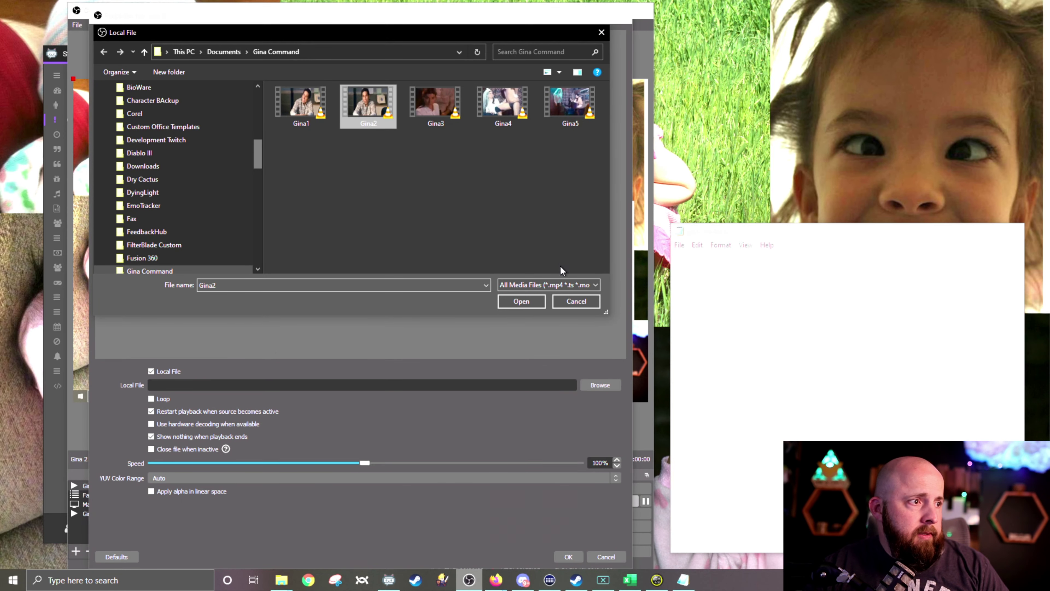
{"action": "left_click", "coordinate": [504, 304]}
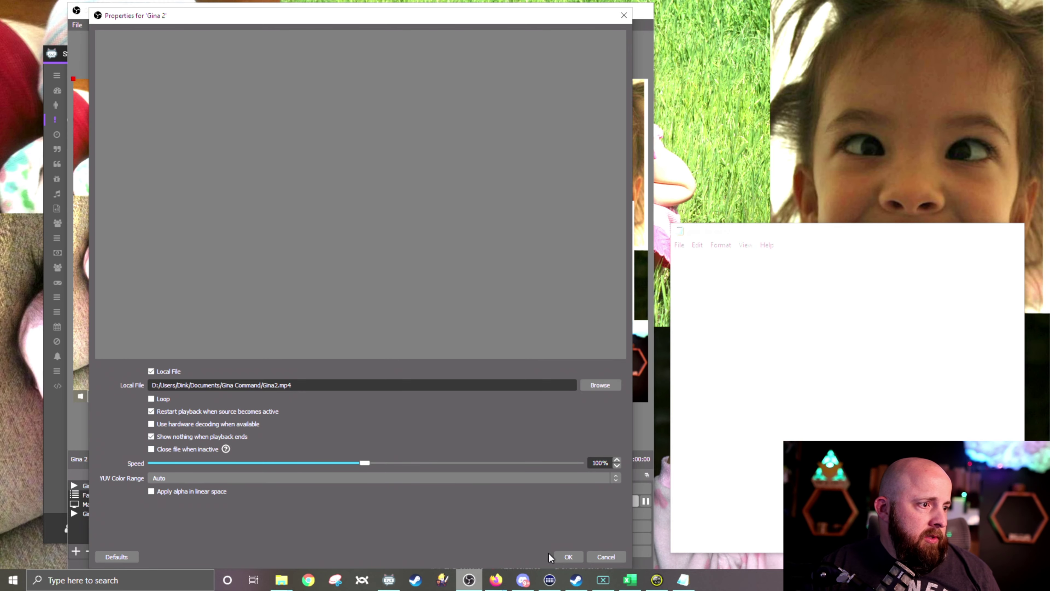
{"action": "left_click", "coordinate": [561, 556]}
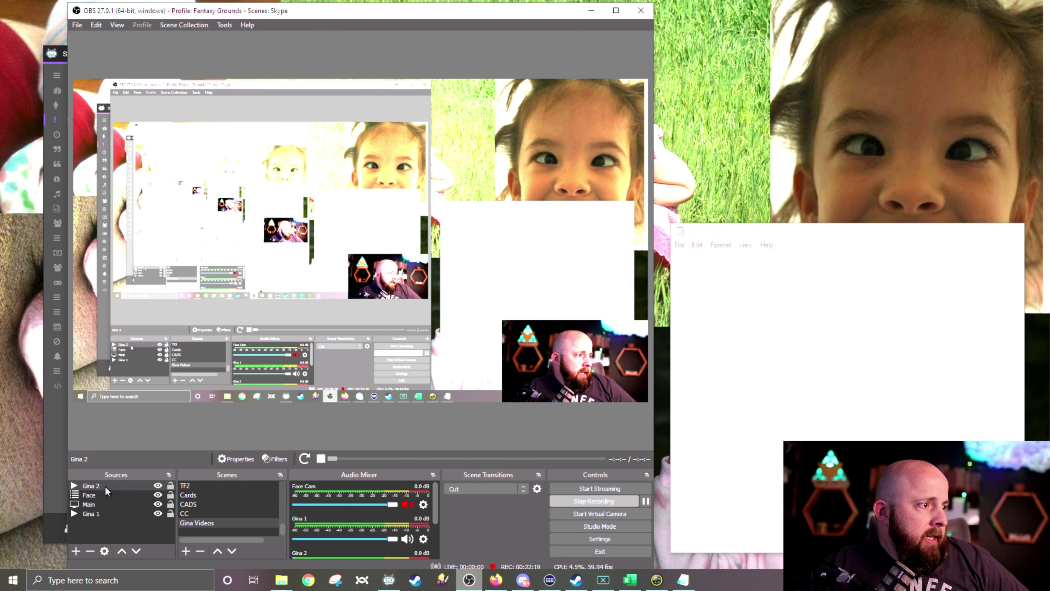
{"action": "left_click_drag", "start_coordinate": [105, 486], "coordinate": [105, 519]}
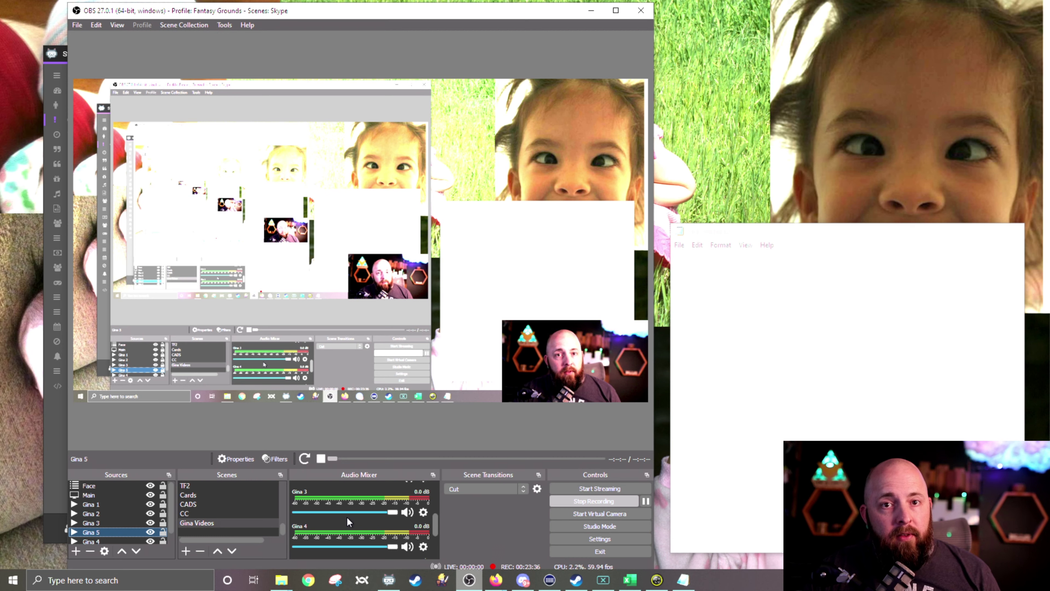
Shift the Gina Videos source slightly up and to the left on the Gaming scene's canvas.
{"action": "left_click", "coordinate": [137, 496]}
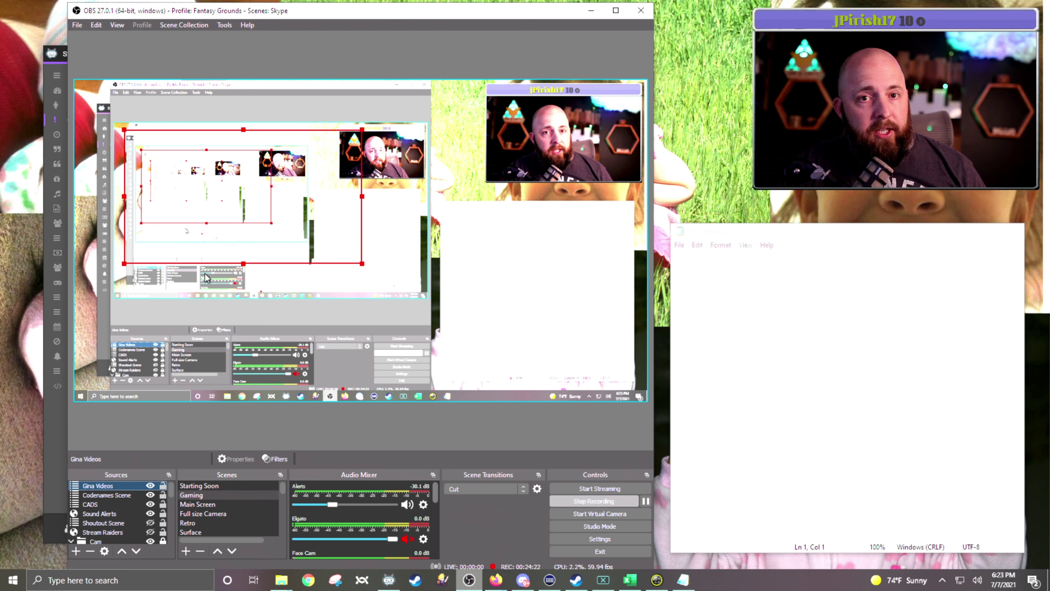
{"action": "mouse_move", "coordinate": [332, 166]}
{"action": "left_mouse_down"}
{"action": "mouse_move", "coordinate": [285, 112]}
{"action": "mouse_move", "coordinate": [335, 161]}
{"action": "mouse_move", "coordinate": [320, 153]}
{"action": "left_mouse_up"}
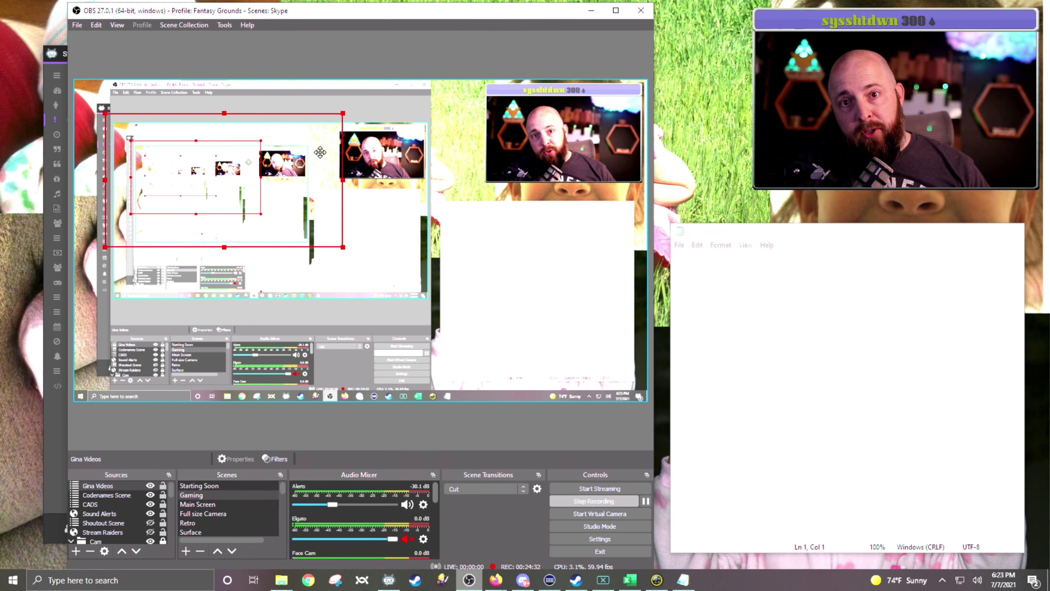
Copy the three-argument $OBStimedSource syntax from the OBSRemoteParameters GitHub page into the empty gina text file in Notepad.
{"action": "left_click", "coordinate": [801, 229]}
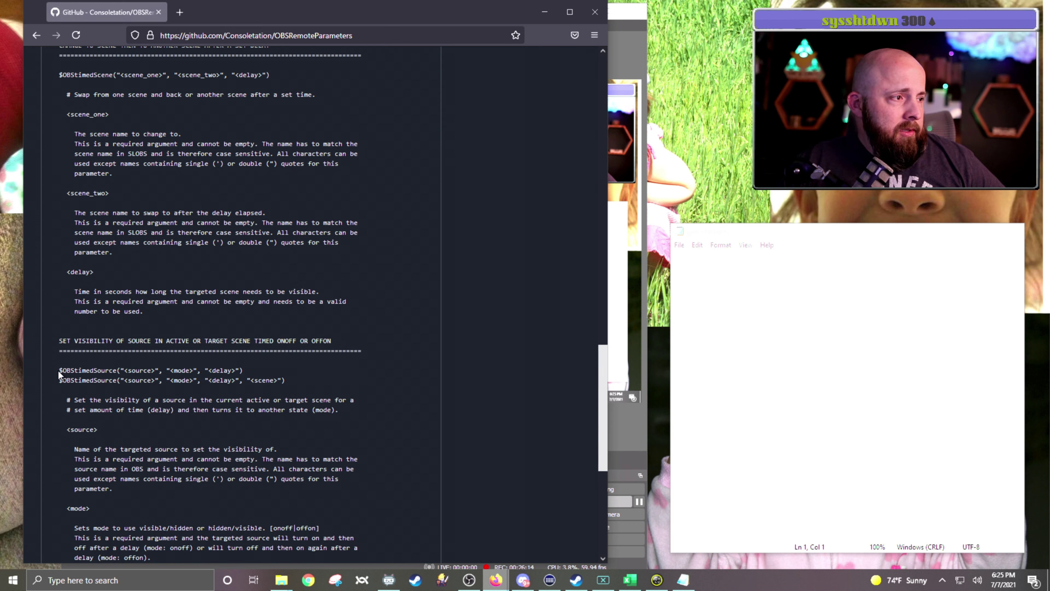
{"action": "left_click_drag", "start_coordinate": [58, 369], "coordinate": [244, 371]}
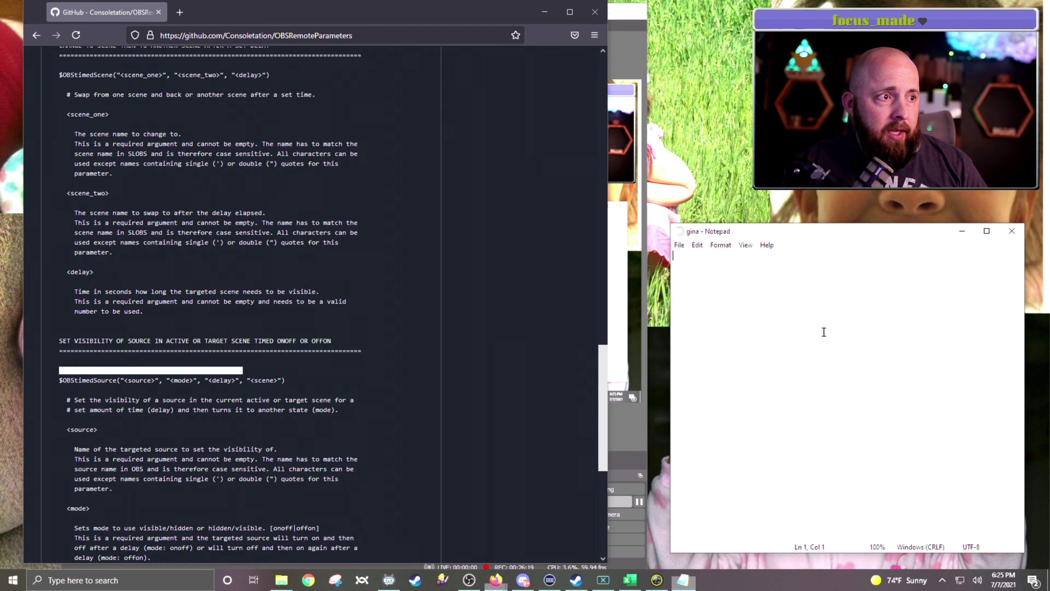
{"action": "type", "text": "$OBStimedSource(\"<source>\", \"<mode>\", \"<delay>\")"}
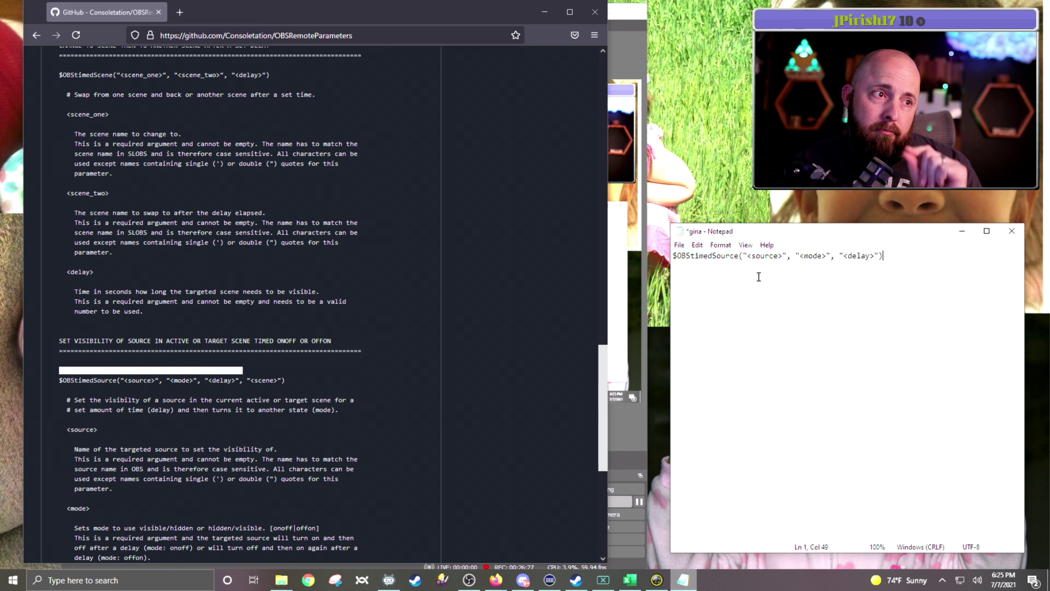
Replace the command's source placeholder with Gina 1 and its mode placeholder with onoff.
{"action": "key", "text": "alt+Tab"}
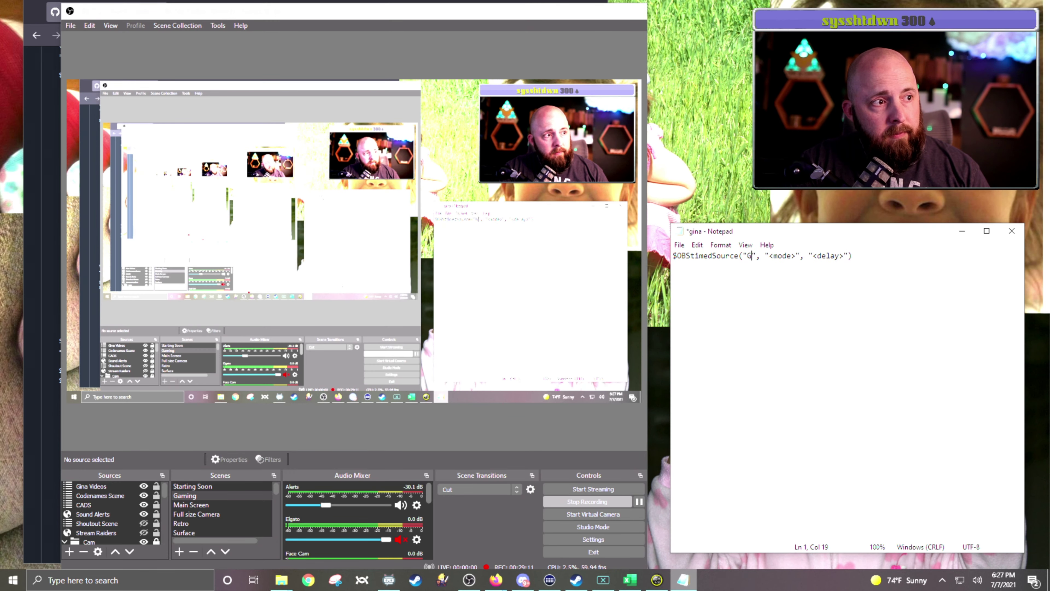
{"action": "type", "text": "ina 1"}
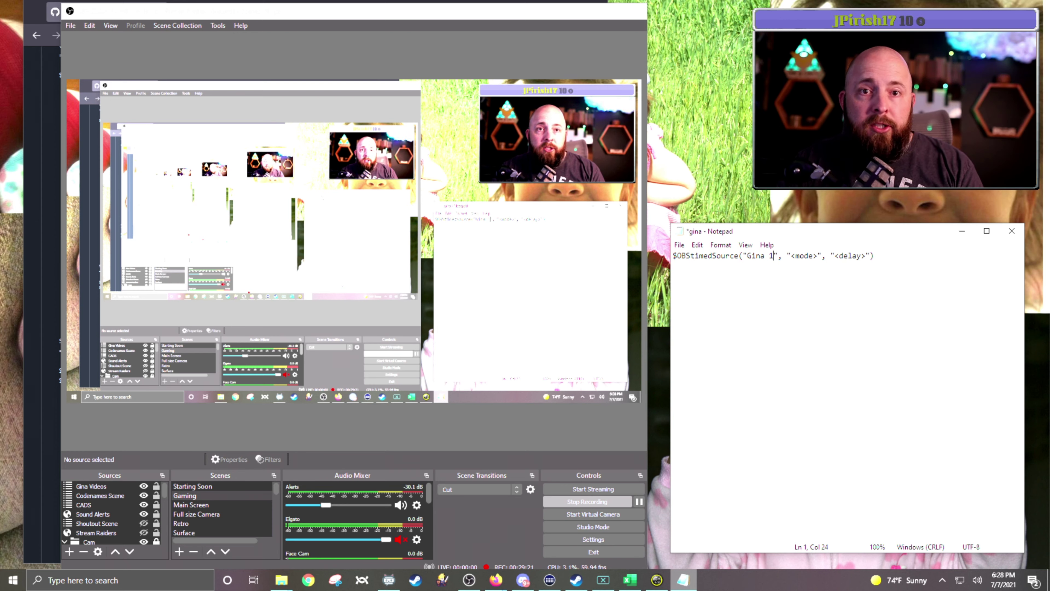
{"action": "key", "text": "Delete"}
{"action": "key", "text": "Delete"}
{"action": "key", "text": "Delete"}
{"action": "key", "text": "Delete"}
{"action": "key", "text": "Delete"}
{"action": "key", "text": "Delete"}
{"action": "type", "text": "onoff"}
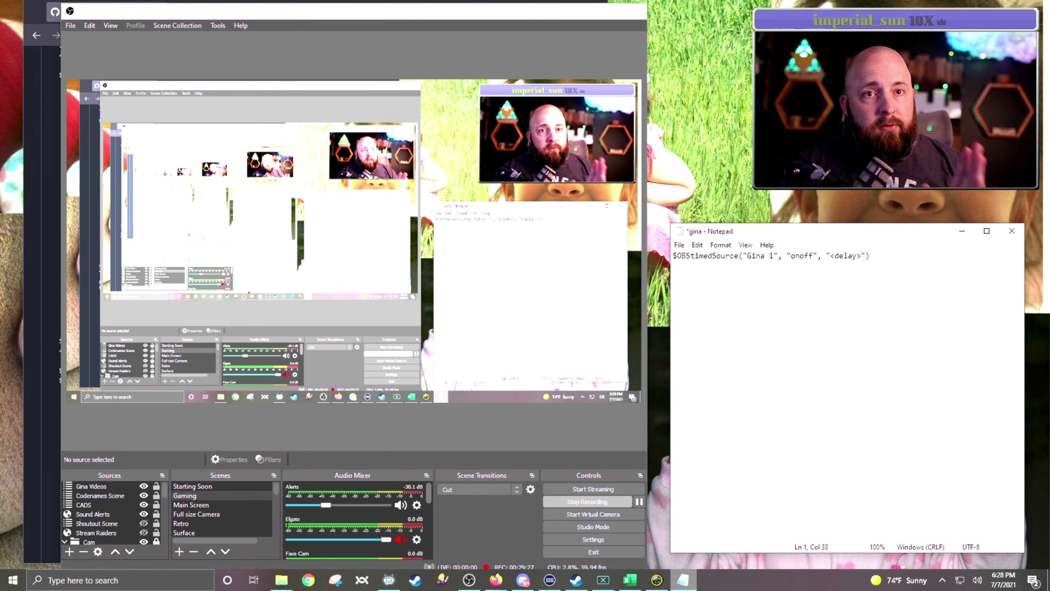
Replace the command's delay placeholder with 10.
{"action": "key", "text": "Right"}
{"action": "key", "text": "Right"}
{"action": "key", "text": "Right"}
{"action": "key", "text": "Delete"}
{"action": "key", "text": "Delete"}
{"action": "key", "text": "Delete"}
{"action": "key", "text": "Delete"}
{"action": "key", "text": "Delete"}
{"action": "key", "text": "Delete"}
{"action": "key", "text": "Delete"}
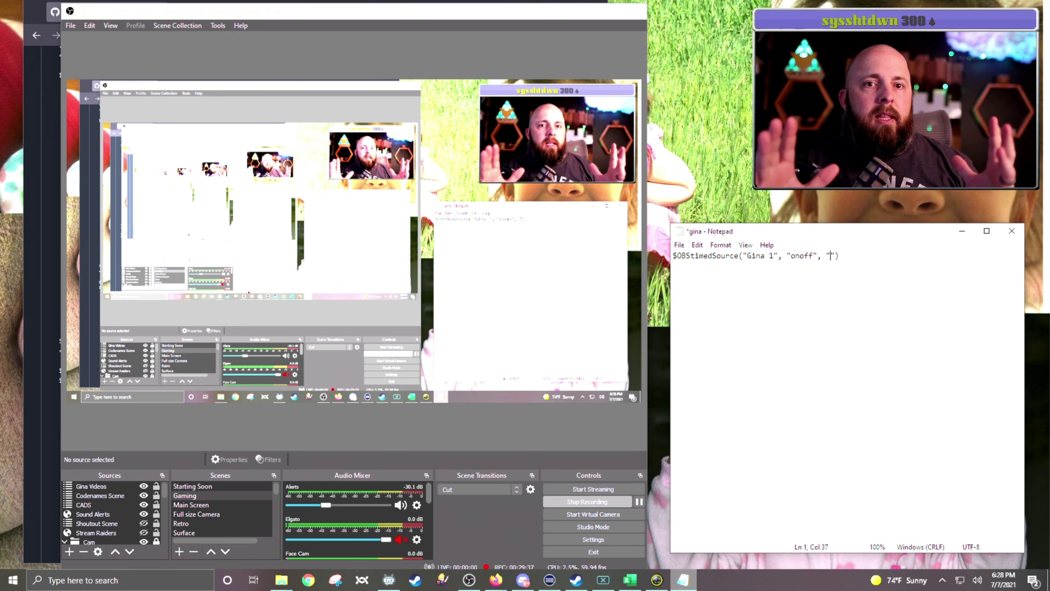
{"action": "type", "text": "10"}
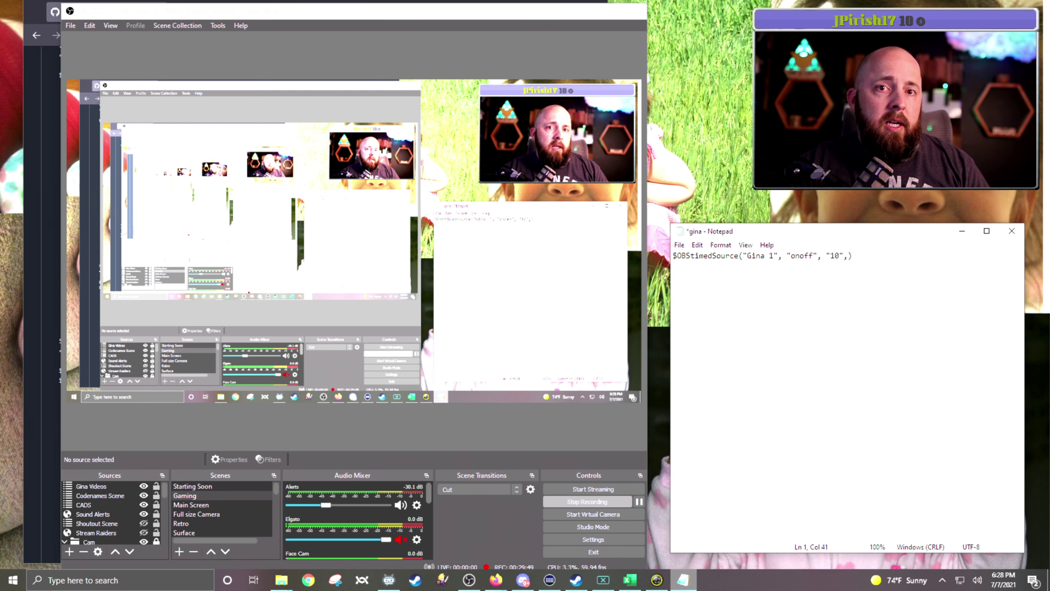
Add "Ginas Videos" as the command's fourth argument for the target scene.
{"action": "type", "text": "\",\""}
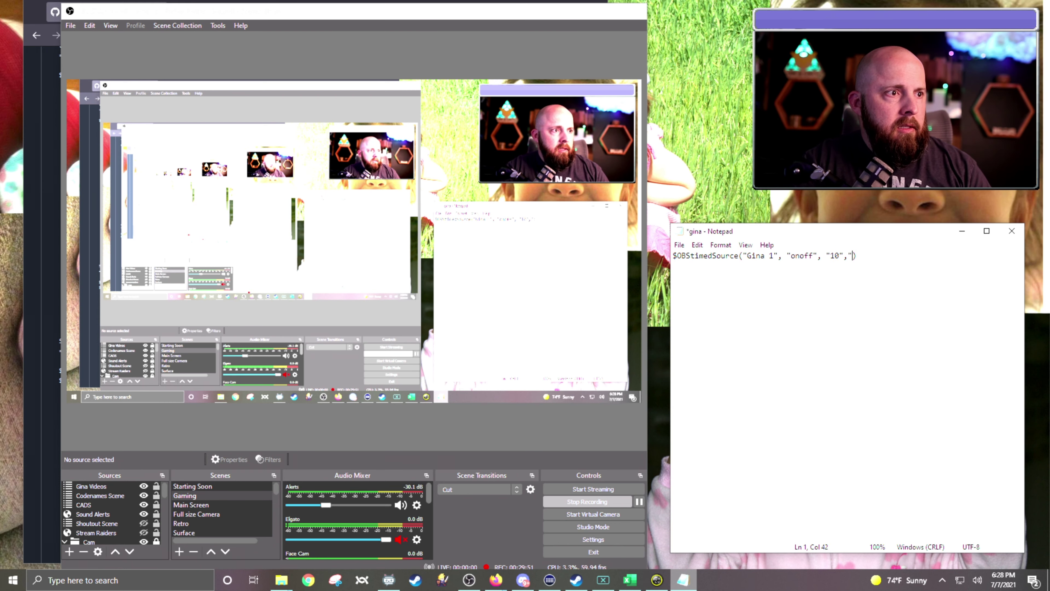
{"action": "type", "text": "Gin"}
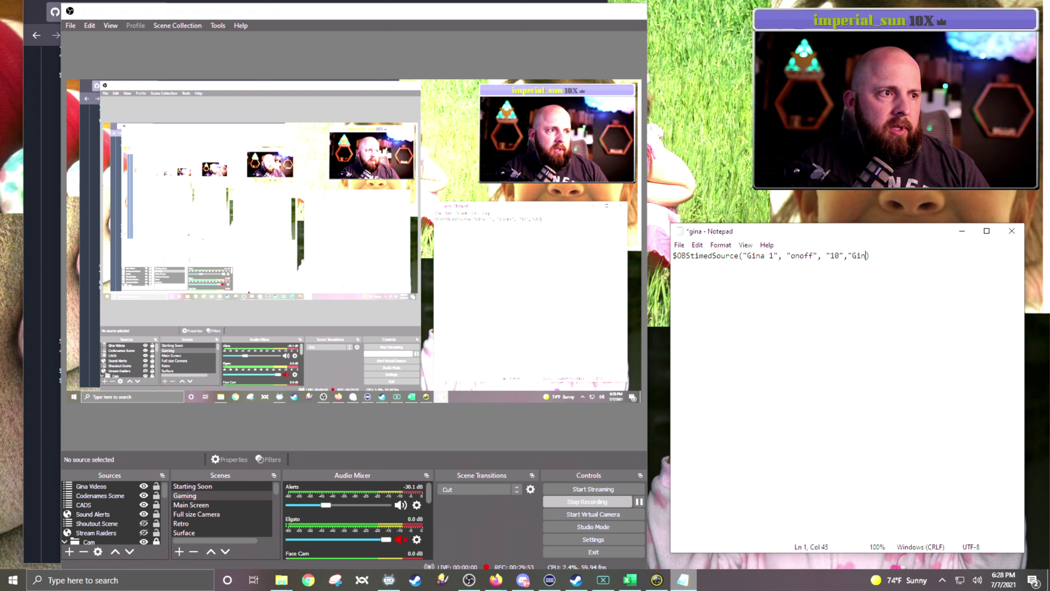
{"action": "type", "text": "as Videosd"}
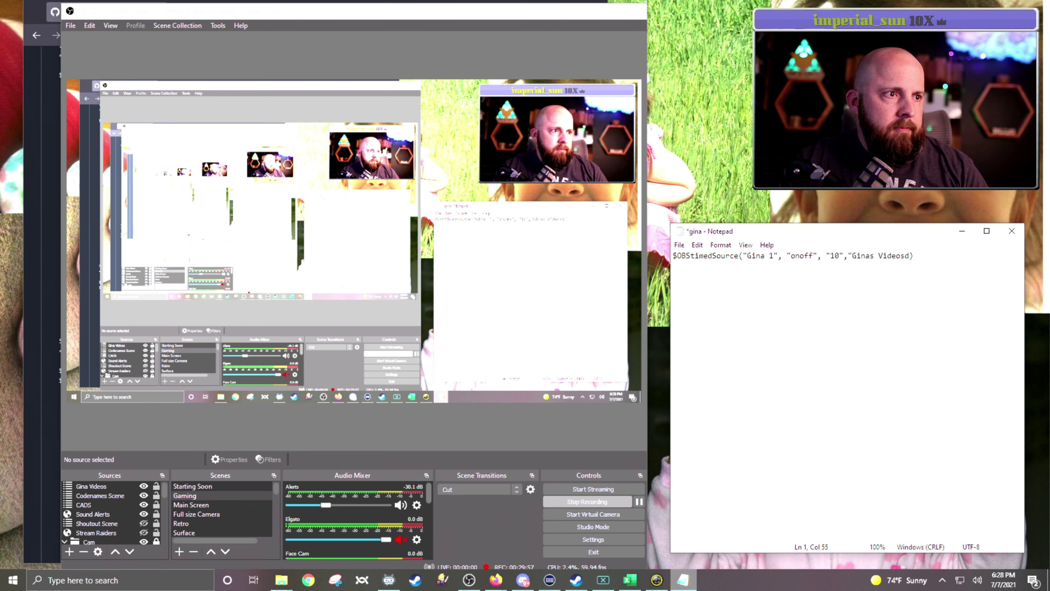
{"action": "key", "text": "BackSpace"}
Duplicate the finished $OBStimedSource line four times on separate lines below it.
{"action": "left_click_drag", "start_coordinate": [915, 256], "coordinate": [679, 257]}
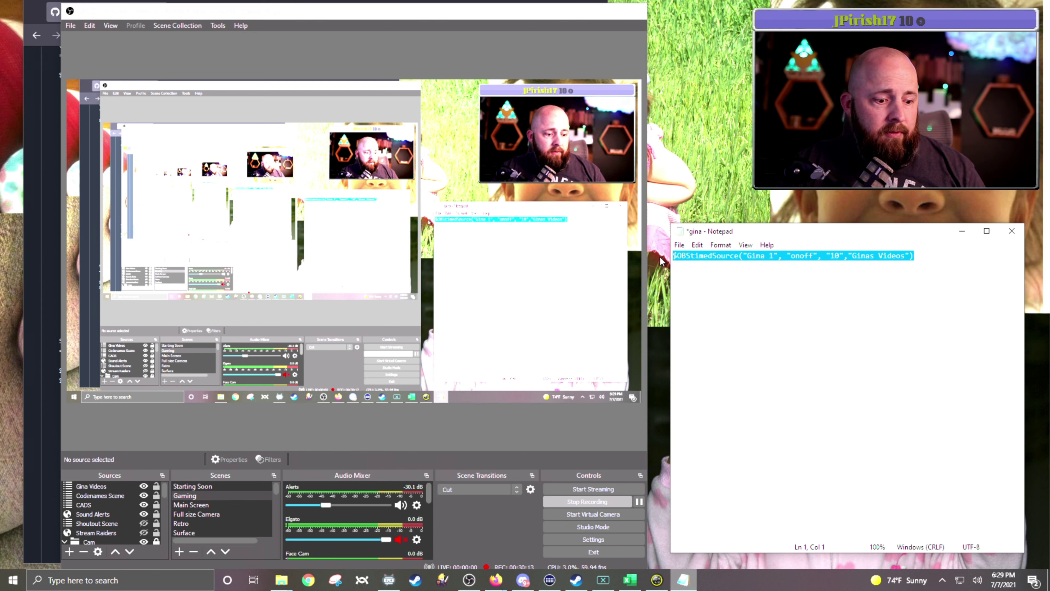
{"action": "left_click", "coordinate": [955, 264]}
{"action": "key", "text": "Return"}
{"action": "type", "text": "$OBStimedSource(\"Gina 1\", \"onoff\", \"10\",\"Ginas Videos\")"}
{"action": "key", "text": "Return"}
{"action": "key", "text": "ctrl+v"}
{"action": "key", "text": "Return"}
{"action": "key", "text": "ctrl+v"}
{"action": "key", "text": "Return"}
{"action": "type", "text": "$OBStimedSource(\"Gina 1\", \"onoff\", \"10\",\"Ginas Videos\")"}
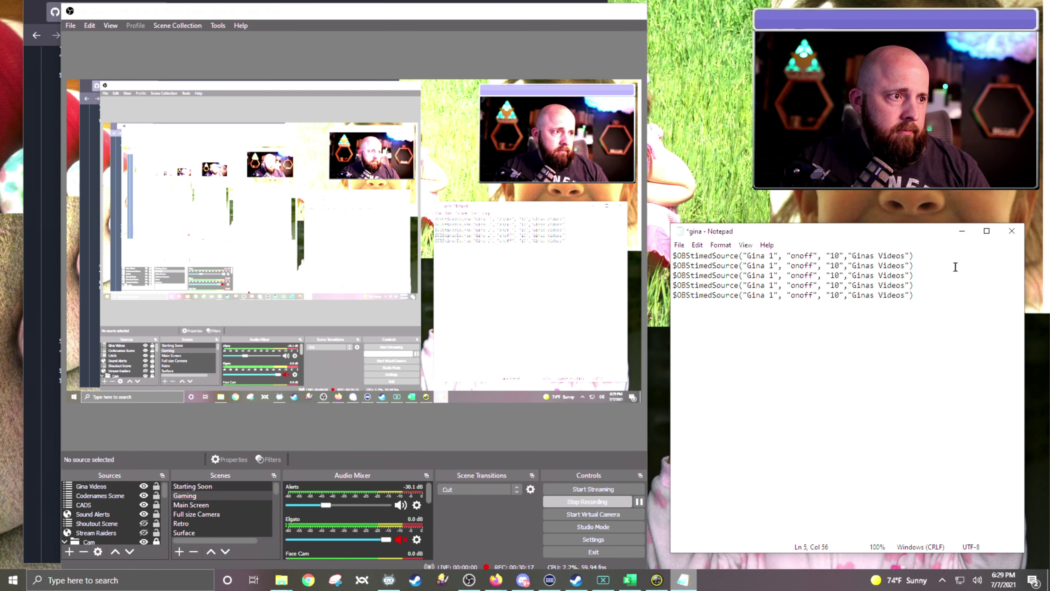
Change the source names in lines two to five to Gina 2, Gina 3, Gina 4 and Gina 5, and save the text file.
{"action": "left_click", "coordinate": [770, 265]}
{"action": "key", "text": "Delete"}
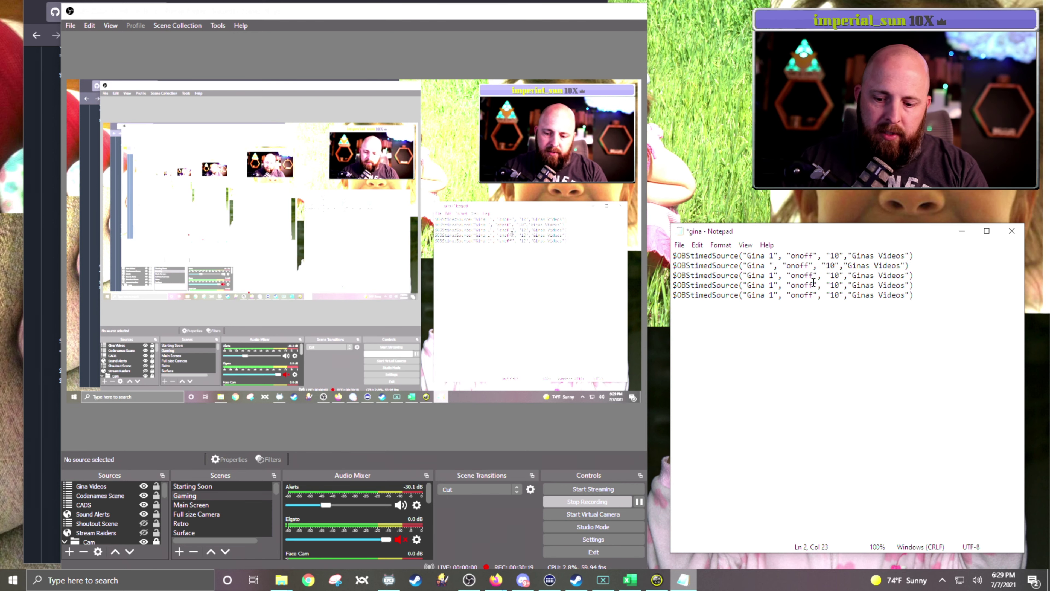
{"action": "type", "text": "2"}
{"action": "key", "text": "Down"}
{"action": "key", "text": "BackSpace"}
{"action": "type", "text": "3"}
{"action": "key", "text": "Down"}
{"action": "key", "text": "BackSpace"}
{"action": "type", "text": "4"}
{"action": "key", "text": "Down"}
{"action": "key", "text": "BackSpace"}
{"action": "type", "text": "5"}
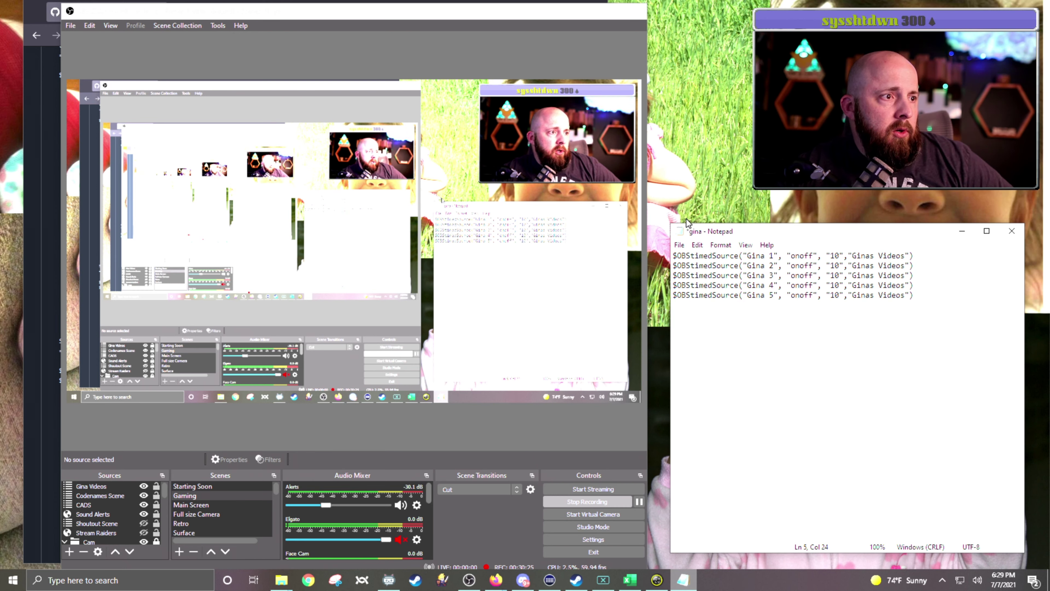
{"action": "left_click", "coordinate": [679, 245]}
{"action": "left_click", "coordinate": [696, 294]}
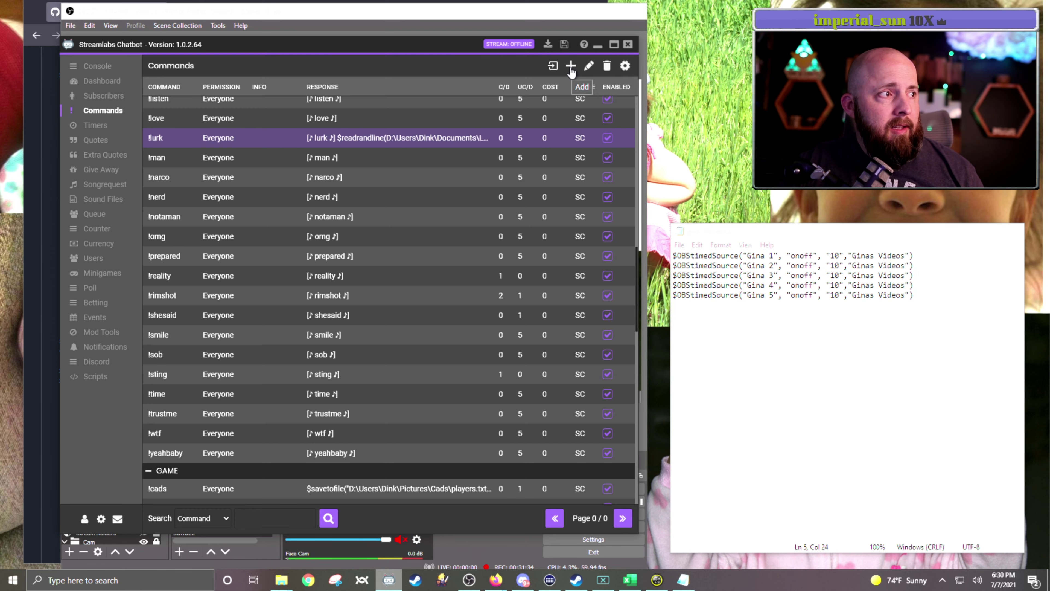
Add a chat command named !gina and set its user cooldown to 0 minutes.
{"action": "left_click", "coordinate": [571, 66]}
{"action": "left_click", "coordinate": [189, 128]}
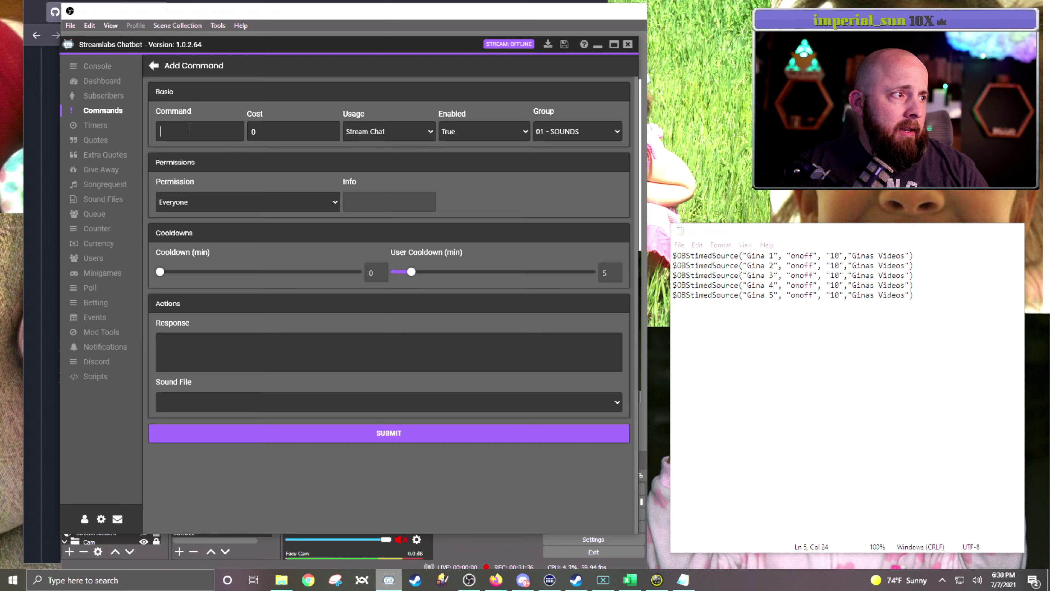
{"action": "type", "text": "!gina"}
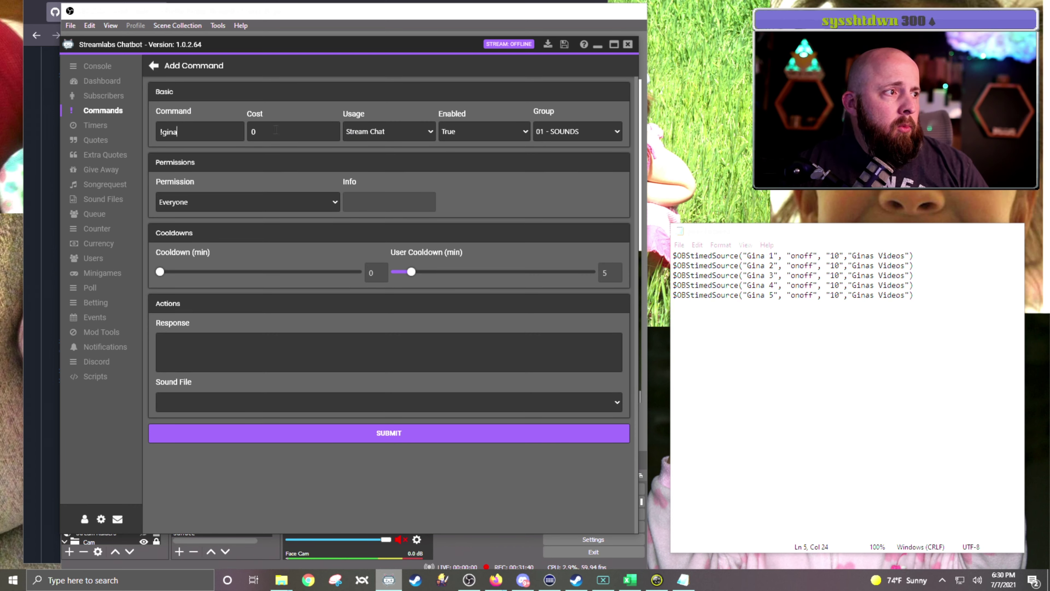
{"action": "left_click_drag", "start_coordinate": [411, 272], "coordinate": [347, 284]}
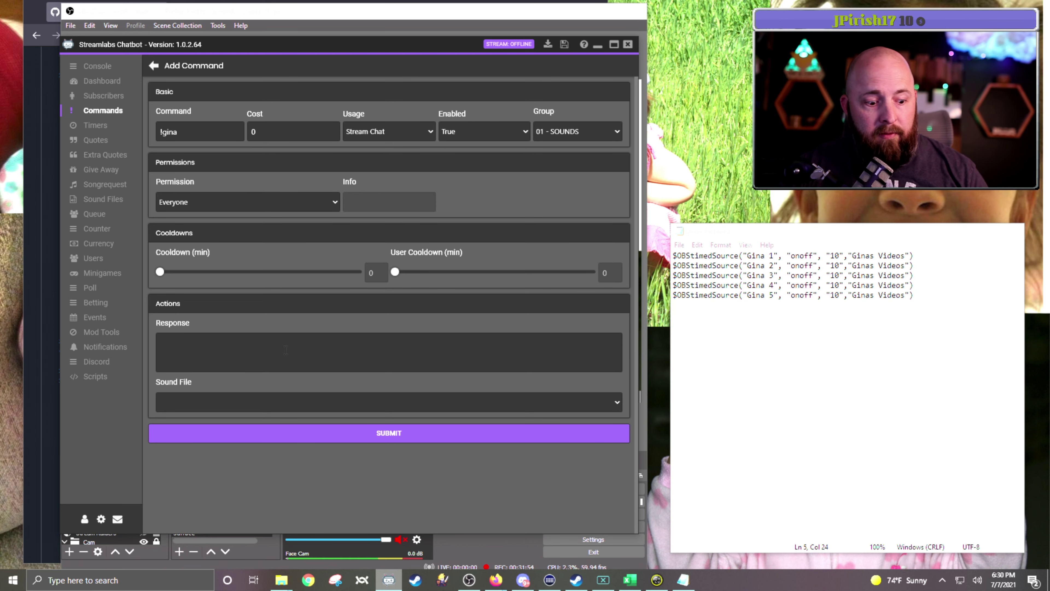
Set the response to $readrandline with the full path to Documents\Gina Command\gina.txt, and submit the command.
{"action": "type", "text": "$readrandline(D:\\Users\\Dink\\Documents\\Lurk\\lurk.txt)"}
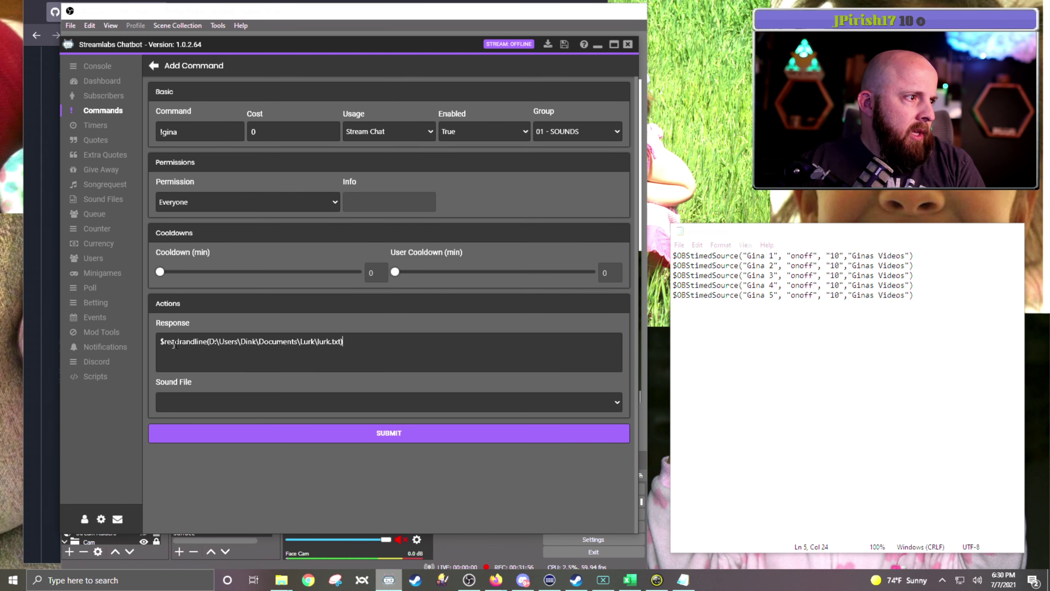
{"action": "left_click", "coordinate": [281, 580]}
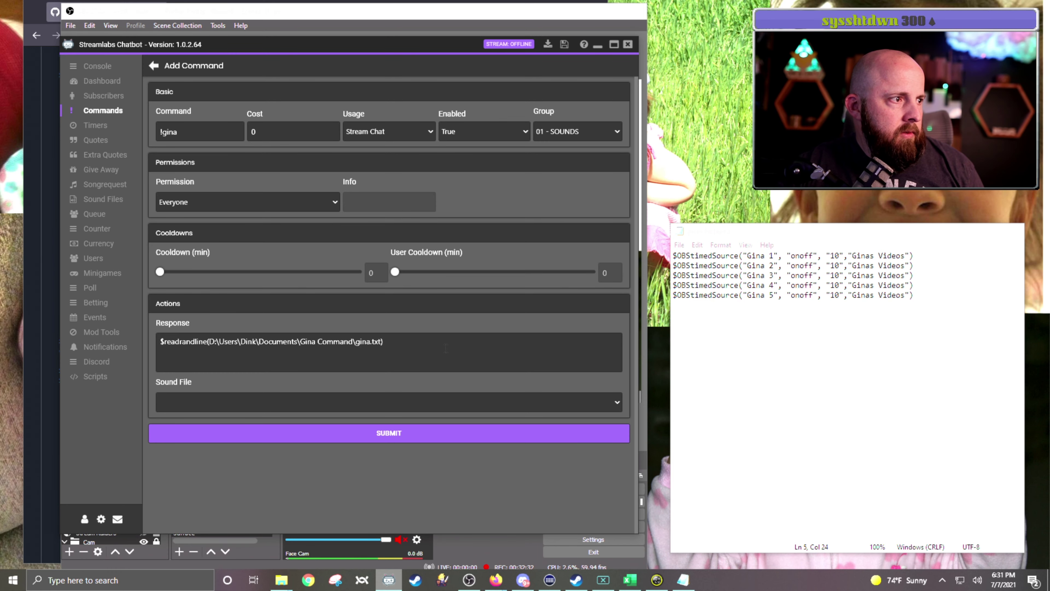
{"action": "left_click", "coordinate": [407, 434]}
{"action": "scroll", "coordinate": [405, 432], "scroll_direction": "up", "scroll_amount": 1}
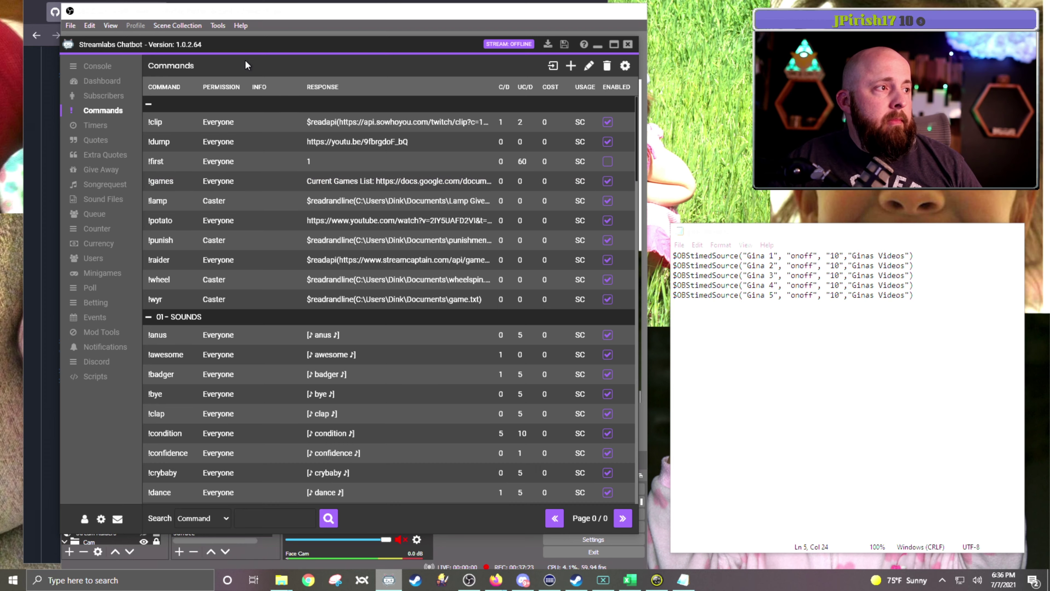
Move the chatbot window clear of the OBS preview and send the new command from the console as Streamer.
{"action": "left_click_drag", "start_coordinate": [244, 59], "coordinate": [775, 65]}
{"action": "left_click", "coordinate": [628, 71]}
{"action": "left_click", "coordinate": [783, 517]}
{"action": "type", "text": "!dink"}
{"action": "key", "text": "Return"}
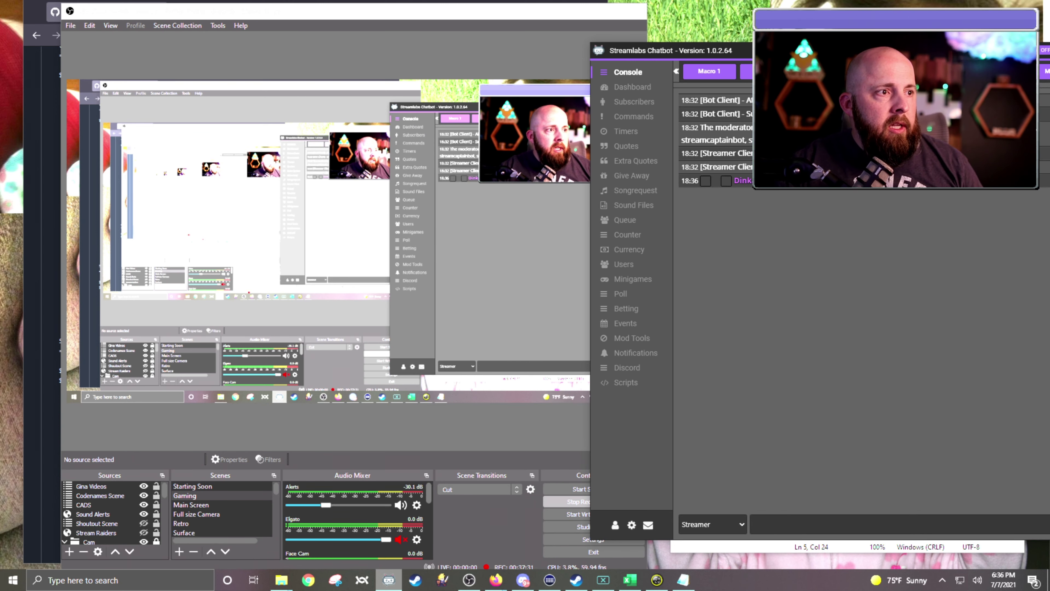